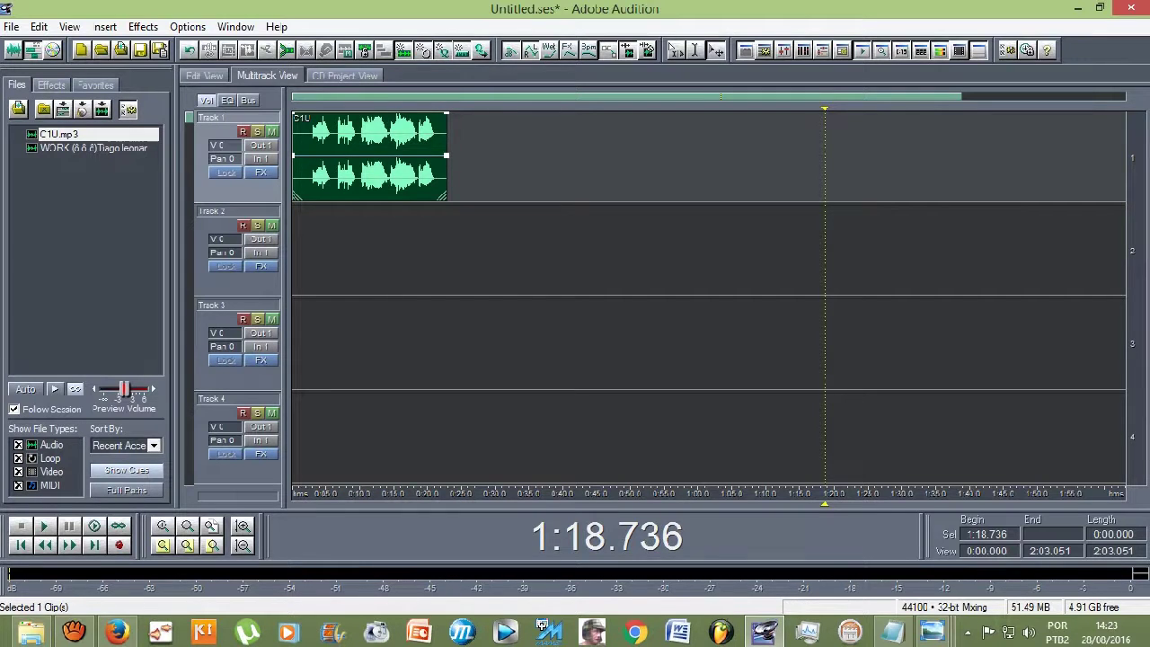
- Play the Track 1 clip from the start of the session and stop playback
{"action": "key", "text": "Home"}
{"action": "key", "text": "space"}
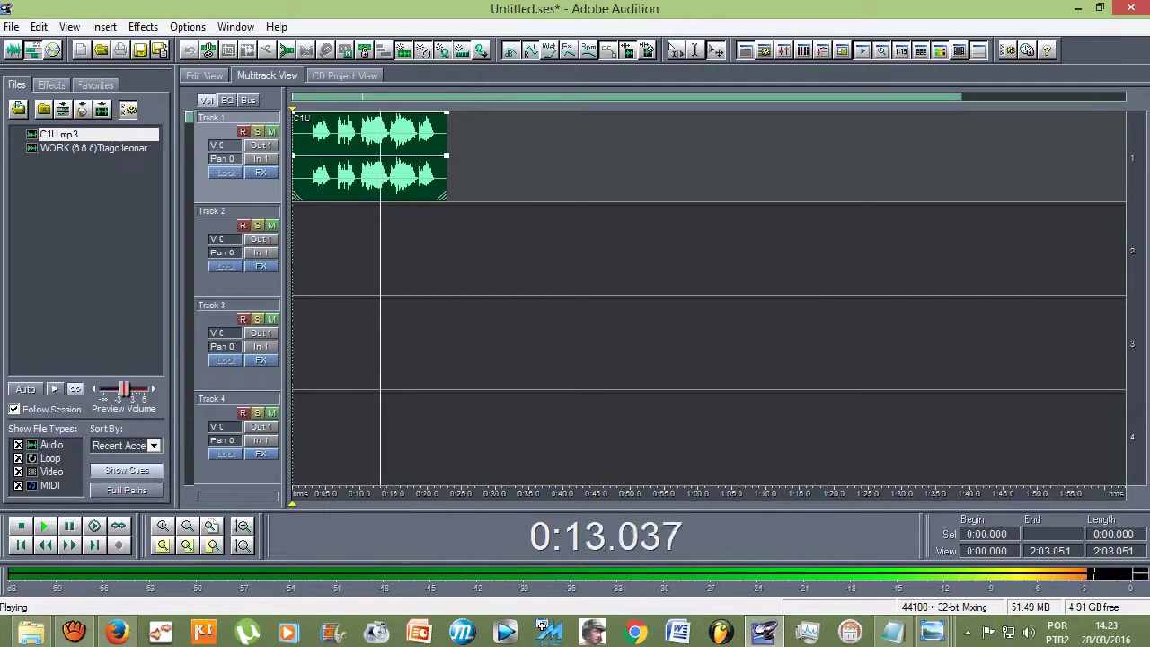
{"action": "key", "text": "space"}
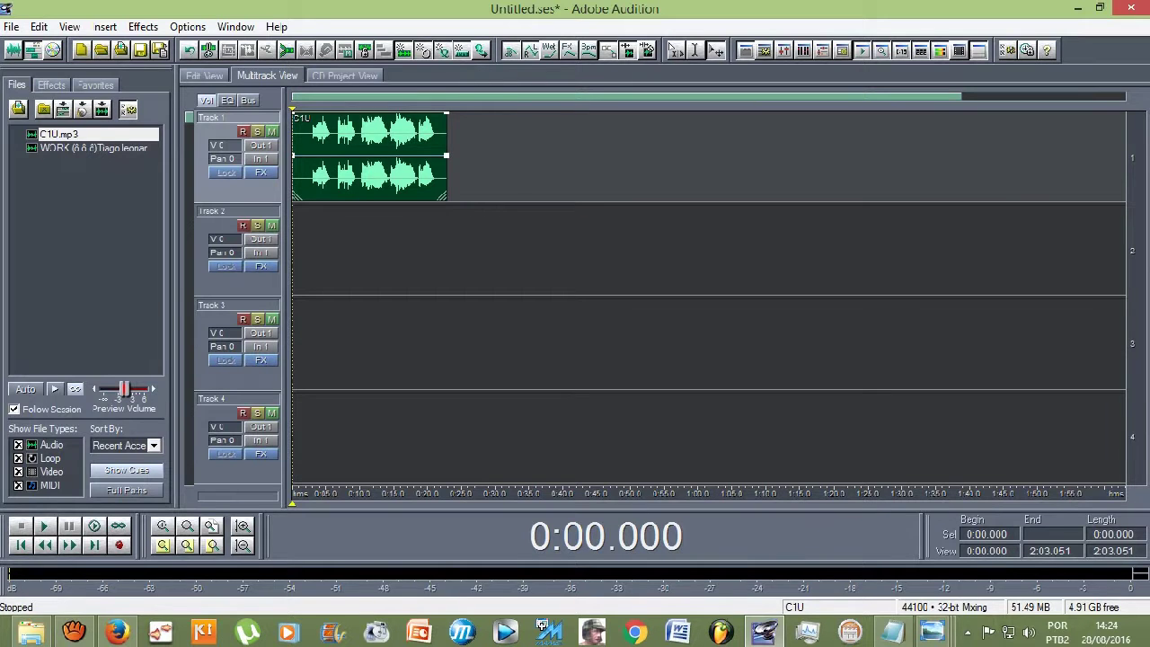
- Select C1U.mp3 from about 0:03.173 to 0:21.000 in the waveform editor and open the Hiss Reduction effect for it
{"action": "key", "text": "8"}
{"action": "left_click_drag", "start_coordinate": [313, 206], "coordinate": [1034, 395]}
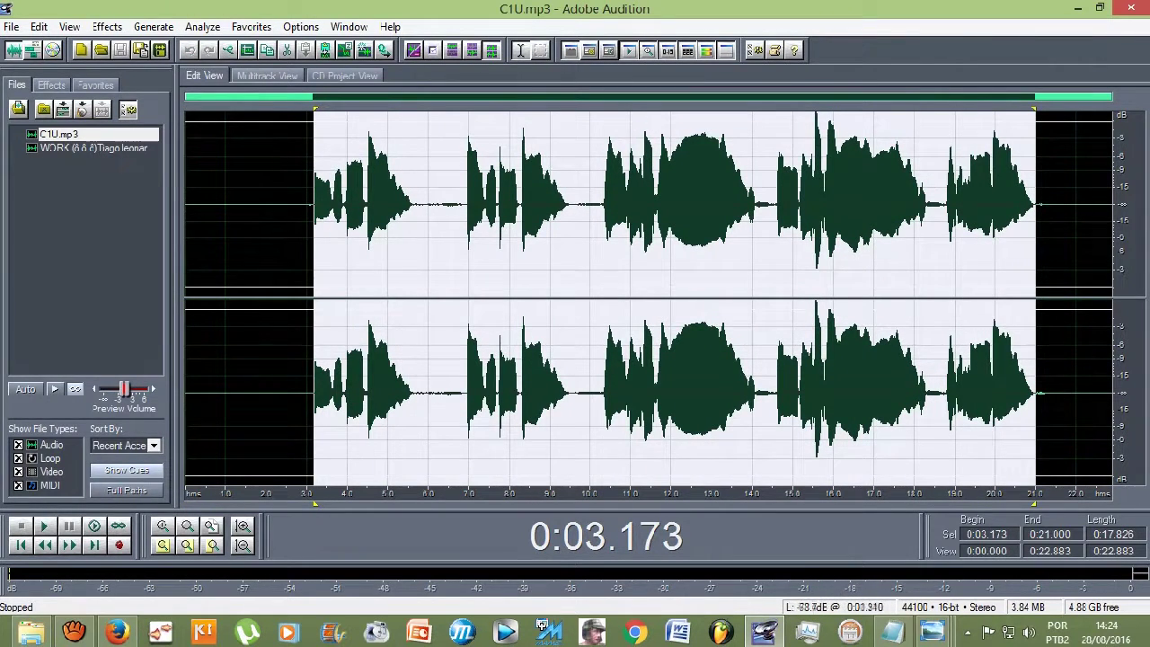
{"action": "left_click", "coordinate": [107, 27]}
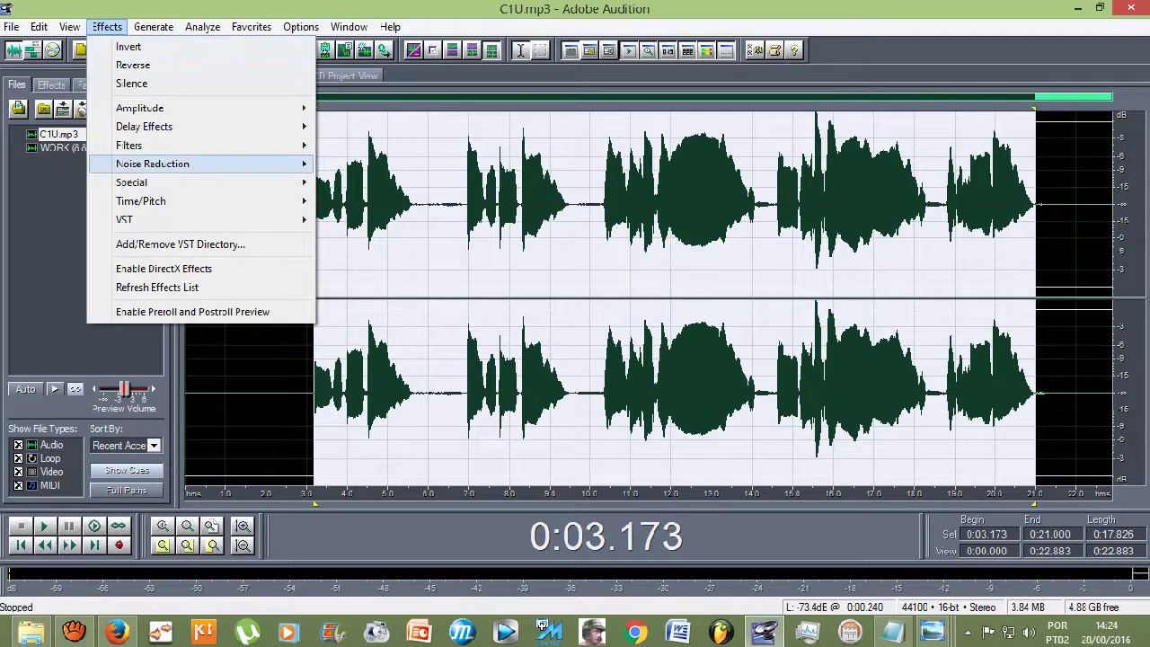
{"action": "mouse_move", "coordinate": [153, 164]}
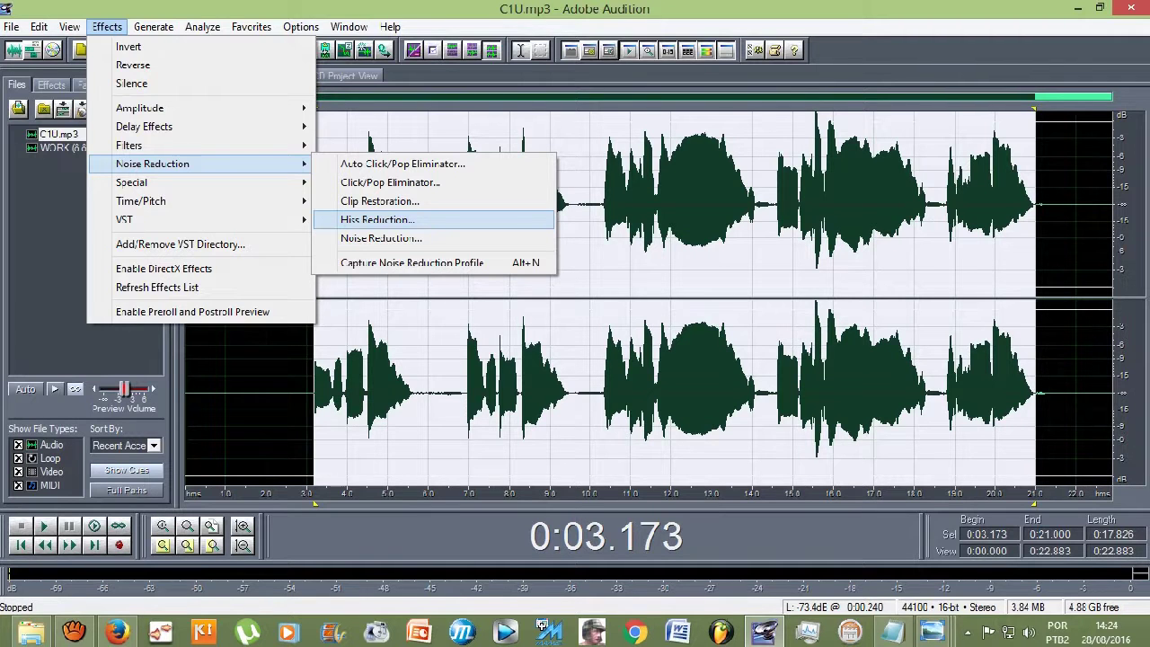
{"action": "key", "text": "Return"}
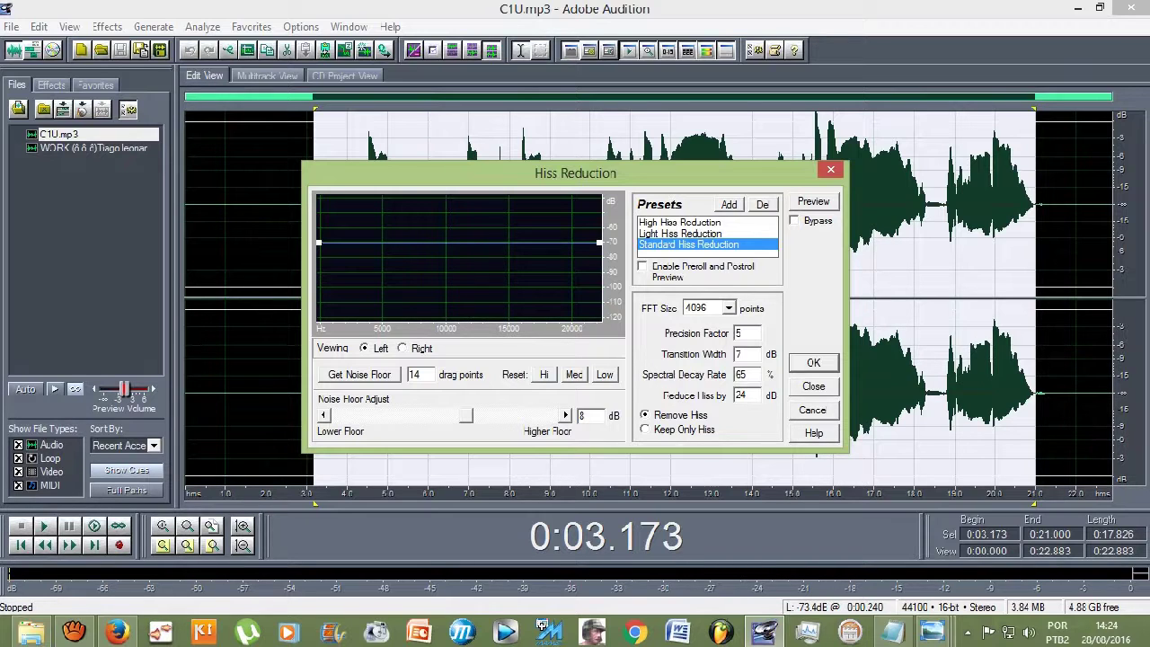
- Raise the Noise Floor Adjust of the hiss reduction to 40 dB and preview the result
{"action": "key", "text": "Right"}
{"action": "key", "text": "Right"}
{"action": "key", "text": "Right"}
{"action": "key", "text": "Right"}
{"action": "key", "text": "Right"}
{"action": "key", "text": "Right"}
{"action": "key", "text": "Right"}
{"action": "key", "text": "Right"}
{"action": "key", "text": "Right"}
{"action": "key", "text": "Right"}
{"action": "key", "text": "Right"}
{"action": "key", "text": "Right"}
{"action": "key", "text": "Right"}
{"action": "key", "text": "Right"}
{"action": "key", "text": "Right"}
{"action": "key", "text": "Right"}
{"action": "key", "text": "Right"}
{"action": "key", "text": "Right"}
{"action": "key", "text": "Right"}
{"action": "key", "text": "Right"}
{"action": "key", "text": "Page_Down"}
{"action": "key", "text": "Page_Down"}
{"action": "key", "text": "Right"}
{"action": "key", "text": "Right"}
{"action": "key", "text": "Right"}
{"action": "key", "text": "Right"}
{"action": "key", "text": "Right"}
{"action": "key", "text": "Right"}
{"action": "key", "text": "Right"}
{"action": "key", "text": "Right"}
{"action": "key", "text": "Right"}
{"action": "key", "text": "Right"}
{"action": "key", "text": "Right"}
{"action": "key", "text": "Right"}
{"action": "key", "text": "Right"}
{"action": "key", "text": "Right"}
{"action": "key", "text": "Right"}
{"action": "key", "text": "Right"}
{"action": "key", "text": "Right"}
{"action": "key", "text": "Right"}
{"action": "key", "text": "Right"}
{"action": "key", "text": "Right"}
{"action": "key", "text": "Right"}
{"action": "key", "text": "Right"}
{"action": "key", "text": "Right"}
{"action": "key", "text": "Left"}
{"action": "key", "text": "Right"}
{"action": "key", "text": "Right"}
{"action": "key", "text": "Right"}
{"action": "key", "text": "Right"}
{"action": "key", "text": "Right"}
{"action": "key", "text": "alt+p"}
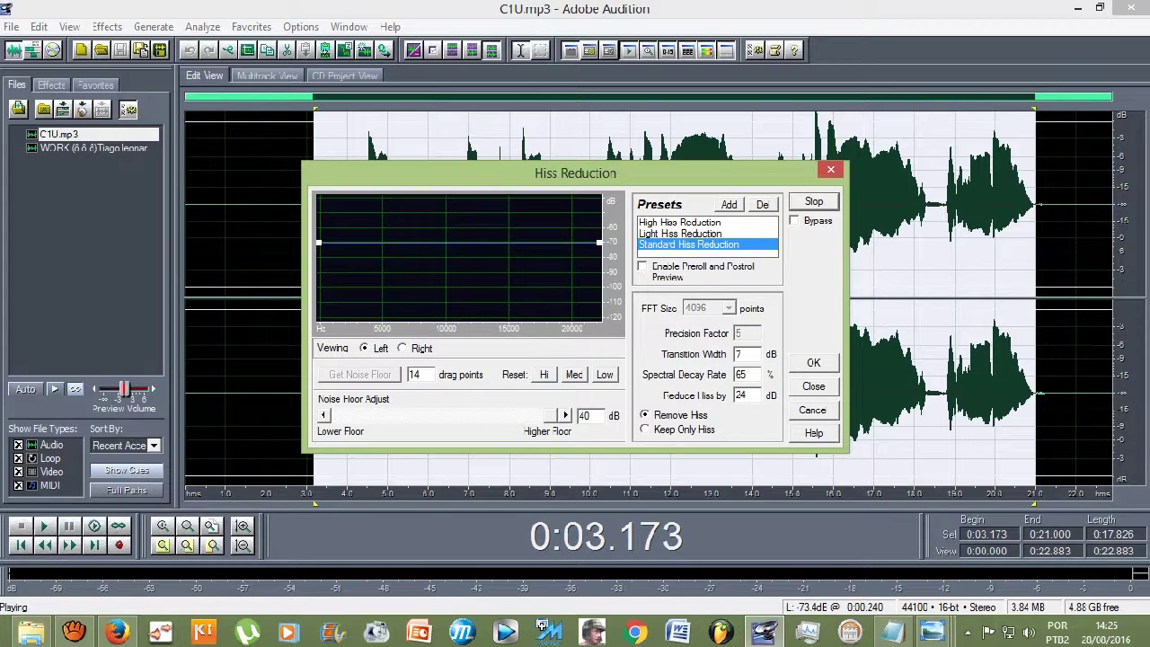
{"action": "key", "text": "alt+p"}
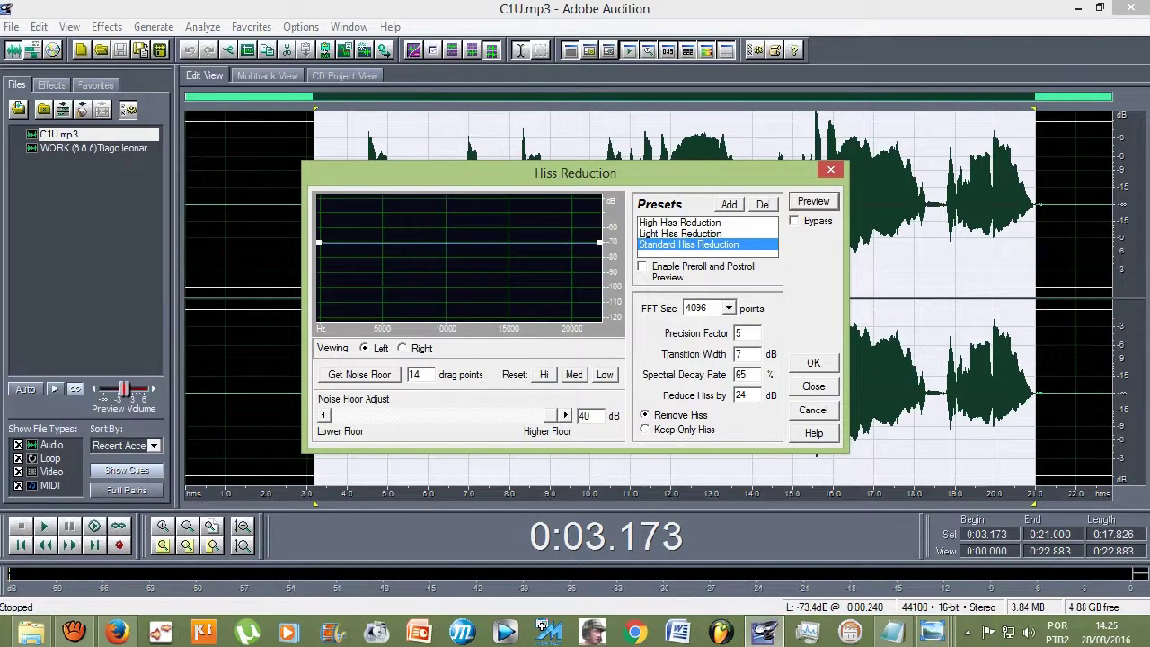
- Set the Noise Floor Adjust to 2.07 dB and preview the hiss reduction
{"action": "left_click_drag", "start_coordinate": [550, 415], "coordinate": [450, 415]}
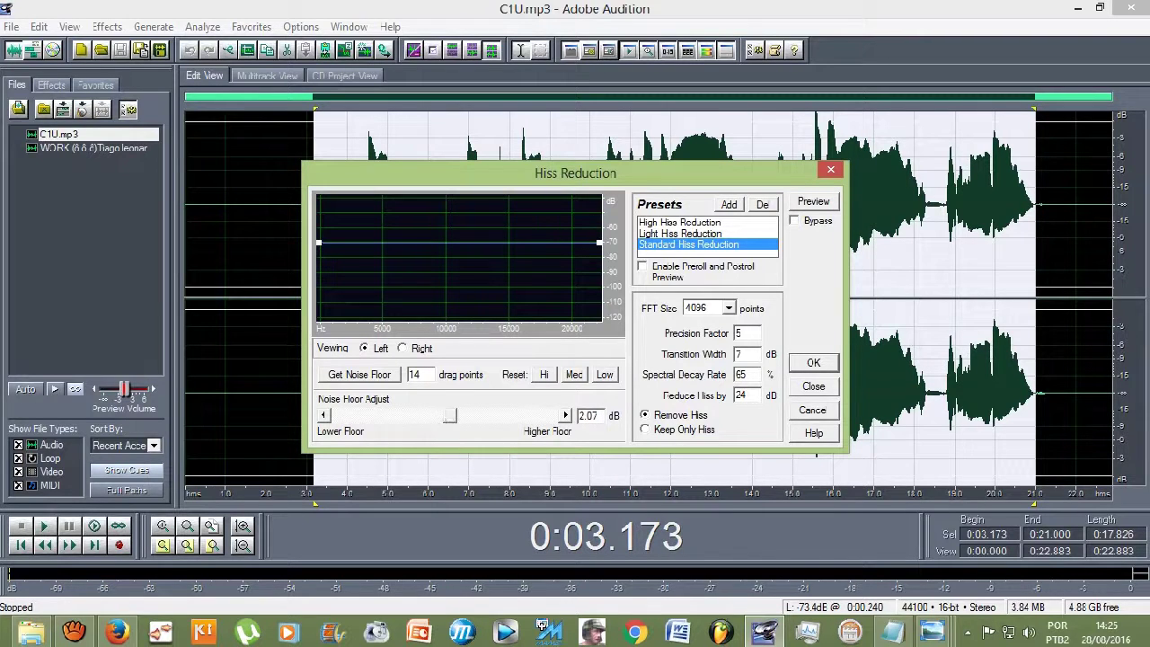
{"action": "key", "text": "alt+p"}
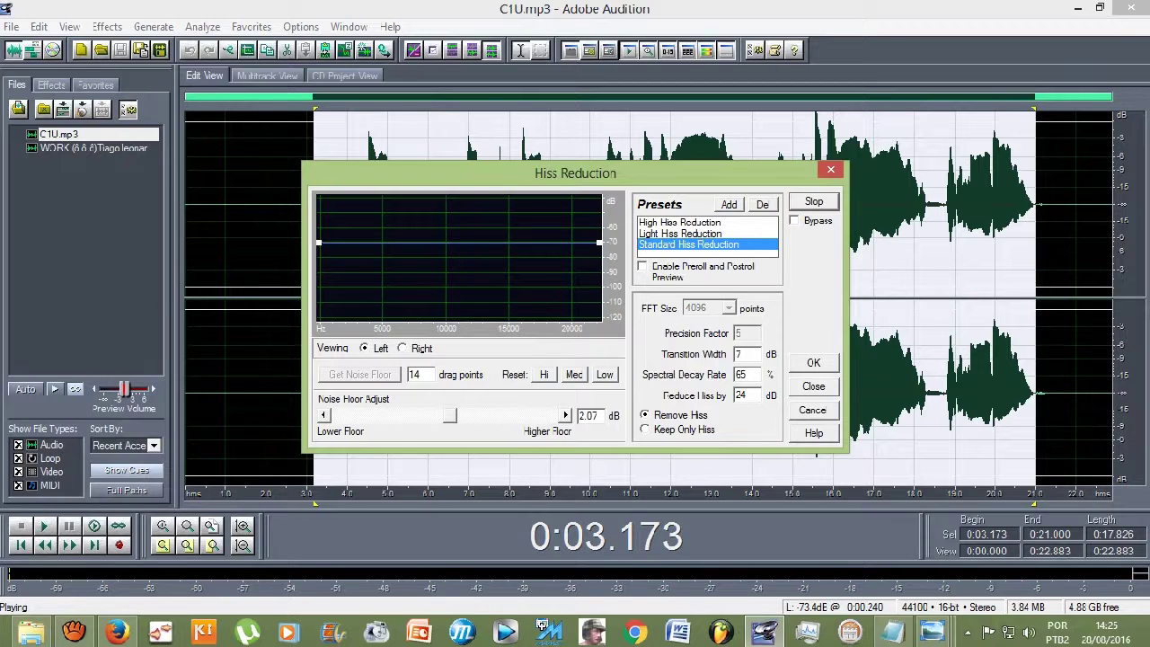
{"action": "key", "text": "alt+p"}
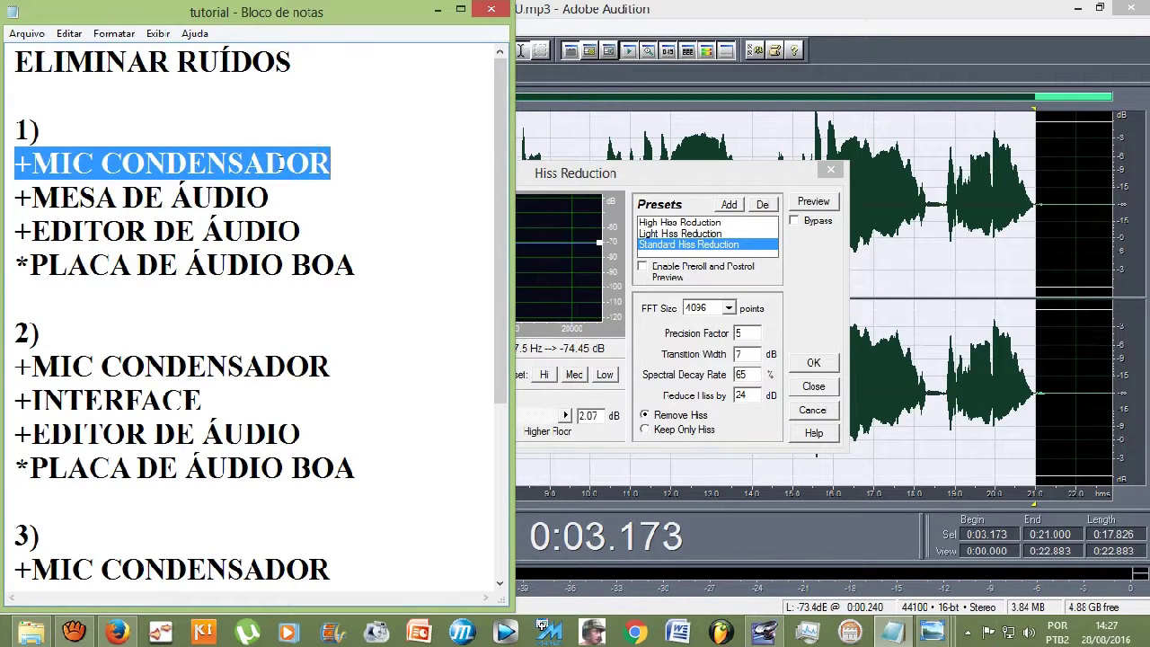
- Highlight "+MESA DE ÁUDIO" in list 1 of the tutorial notes, and view the matching equipment pictures and the audio editor
{"action": "left_click", "coordinate": [932, 631]}
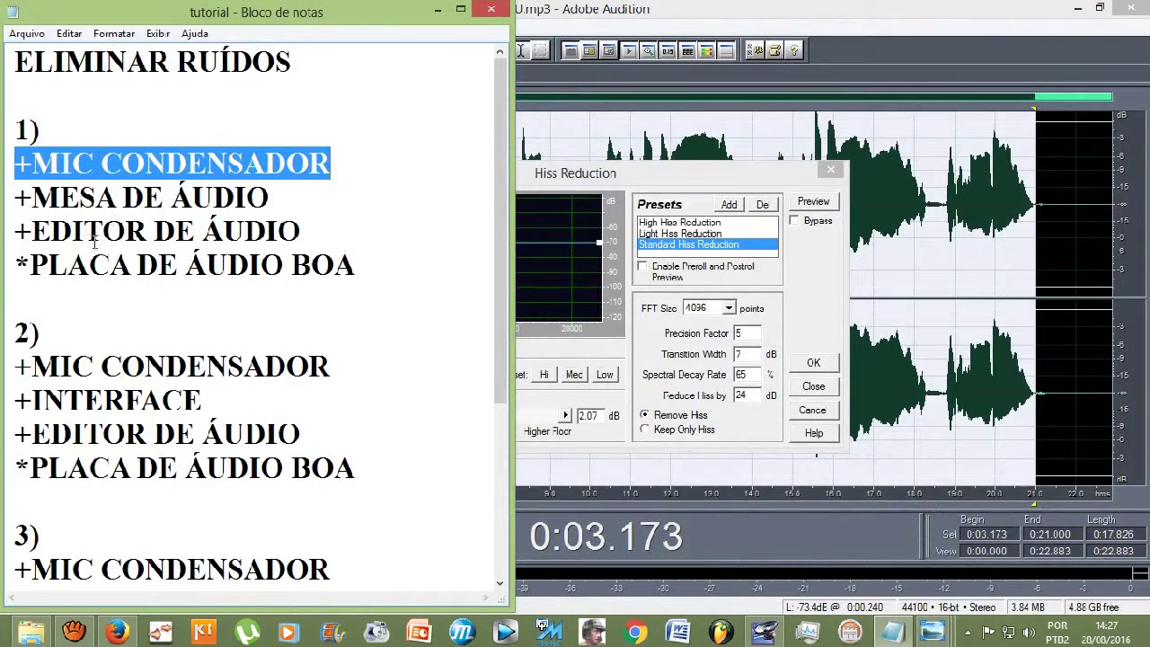
{"action": "left_click", "coordinate": [193, 212]}
{"action": "left_click_drag", "start_coordinate": [284, 198], "coordinate": [16, 200]}
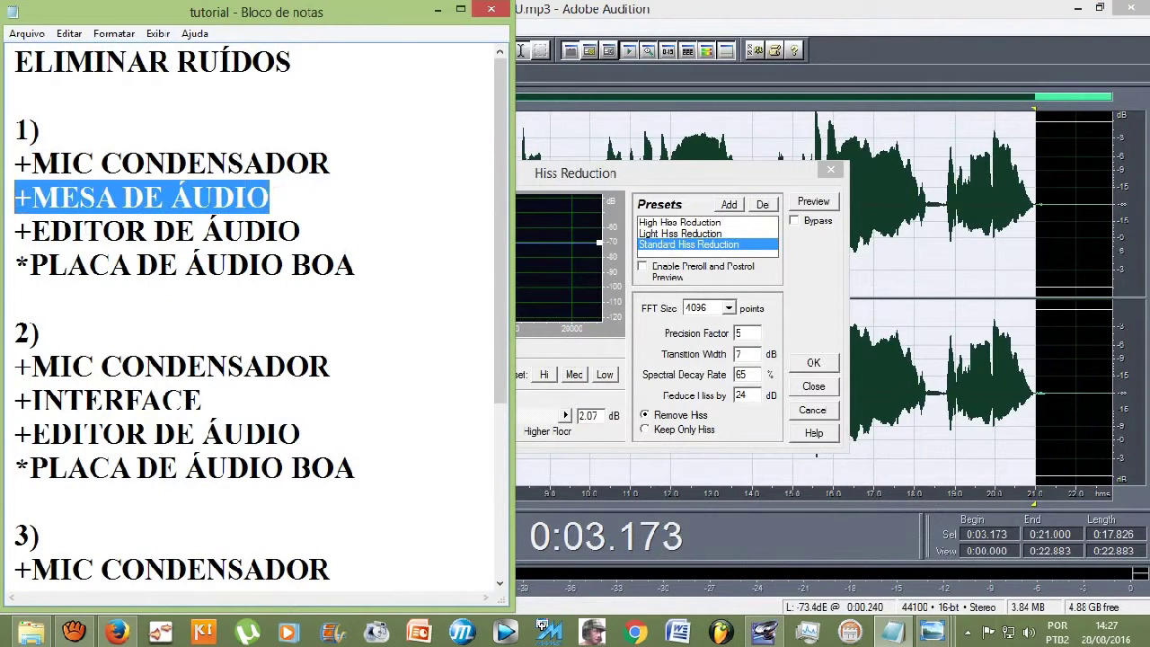
{"action": "left_click", "coordinate": [932, 631]}
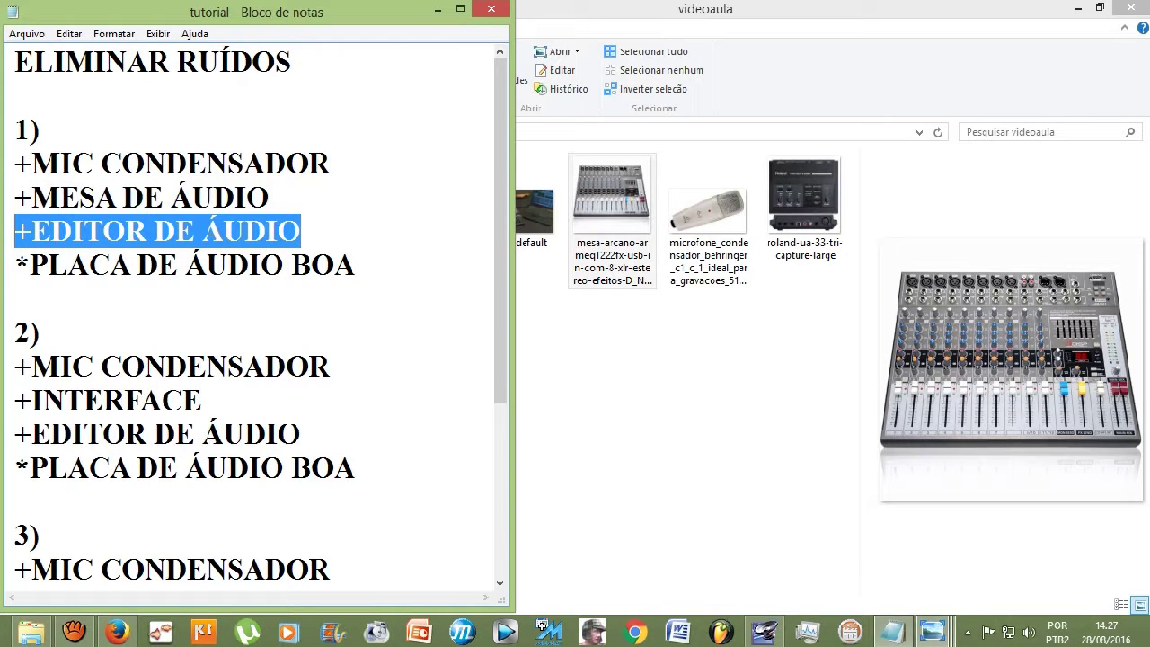
{"action": "left_click", "coordinate": [767, 634]}
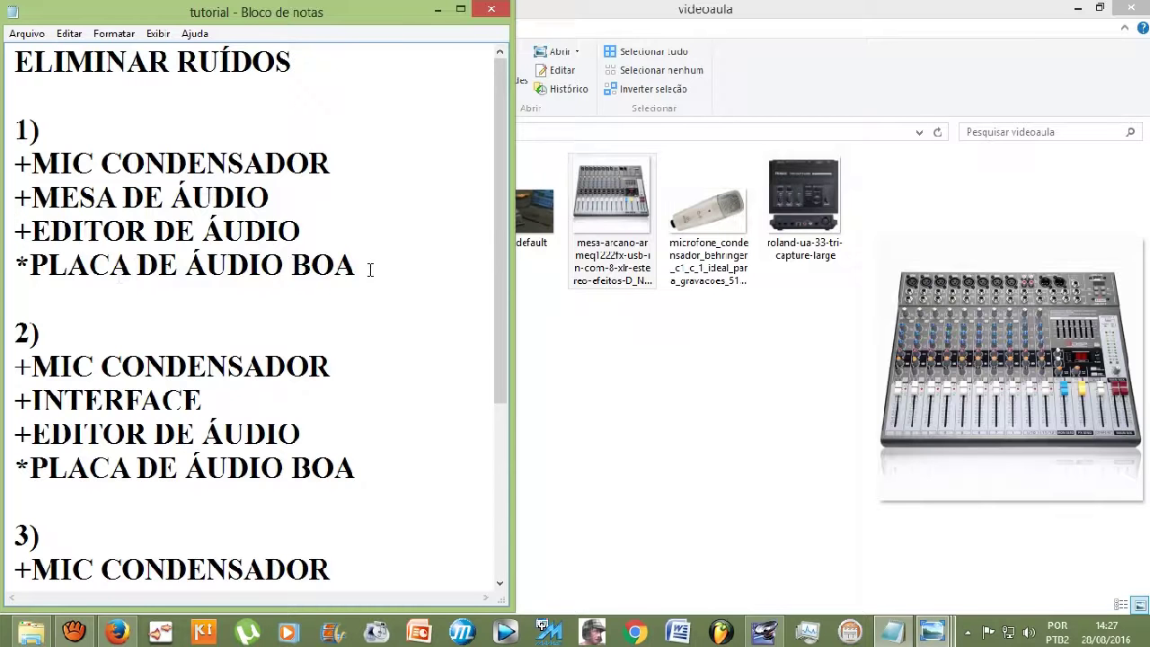
- Highlight the "*PLACA DE ÁUDIO BOA" and "+MESA DE ÁUDIO" lines alternately in list 1 of the tutorial notes
{"action": "left_click_drag", "start_coordinate": [369, 269], "coordinate": [11, 265]}
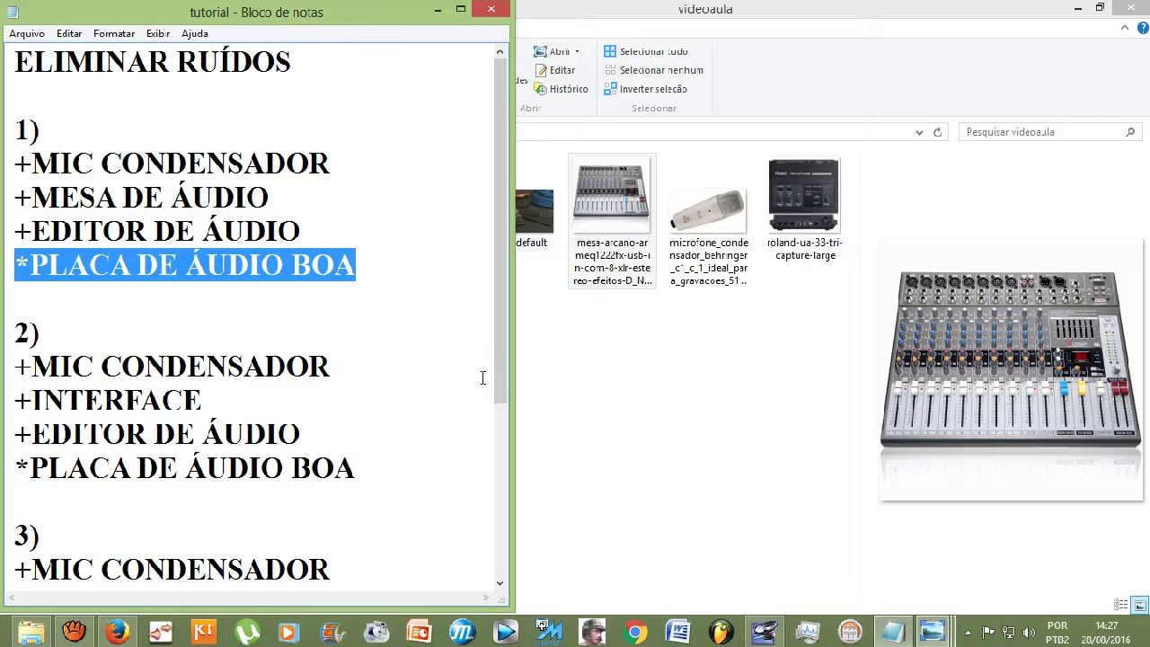
{"action": "left_click", "coordinate": [31, 263]}
{"action": "left_click_drag", "start_coordinate": [11, 262], "coordinate": [377, 267]}
{"action": "left_click_drag", "start_coordinate": [280, 199], "coordinate": [13, 196]}
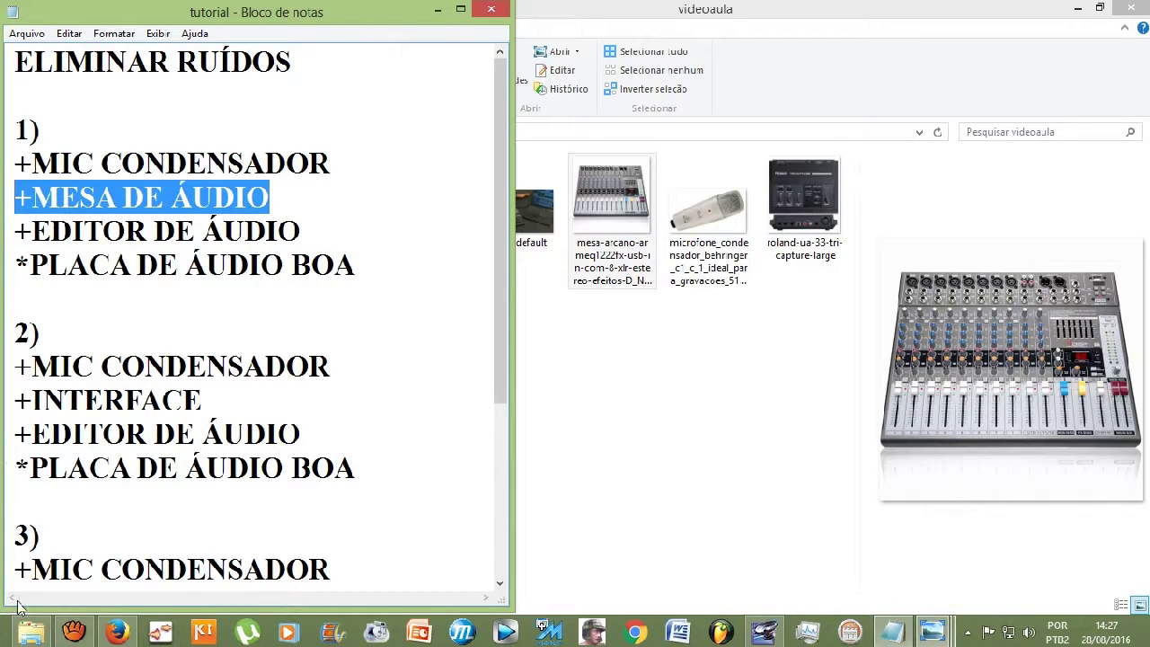
{"action": "left_click_drag", "start_coordinate": [378, 265], "coordinate": [12, 266]}
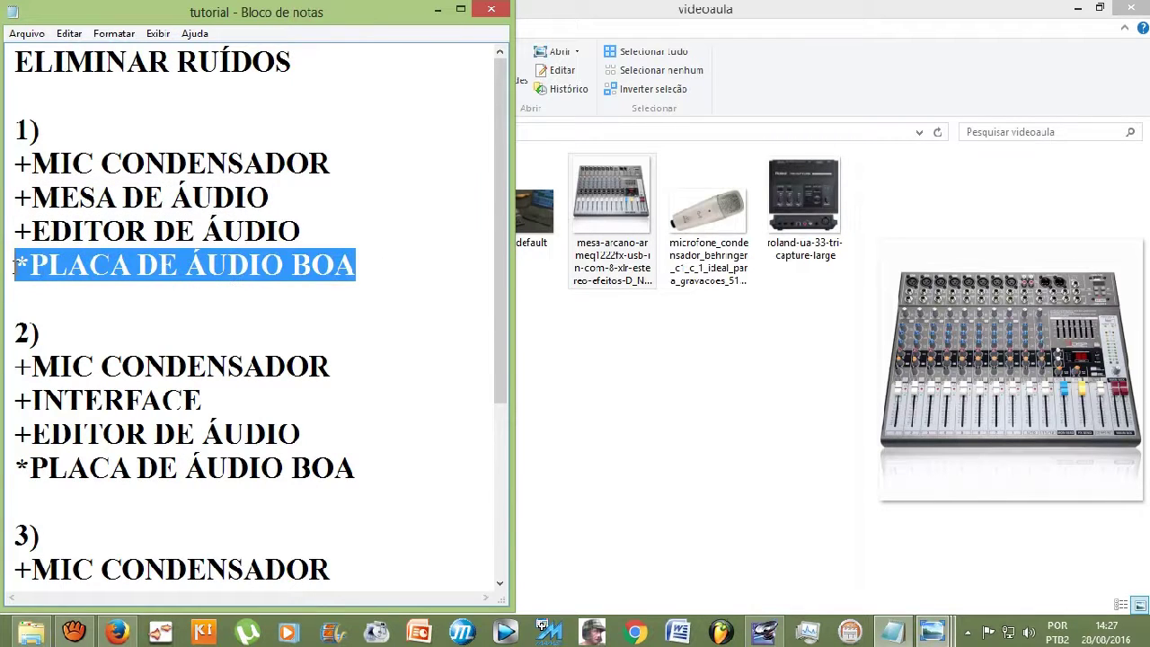
{"action": "left_click", "coordinate": [116, 197]}
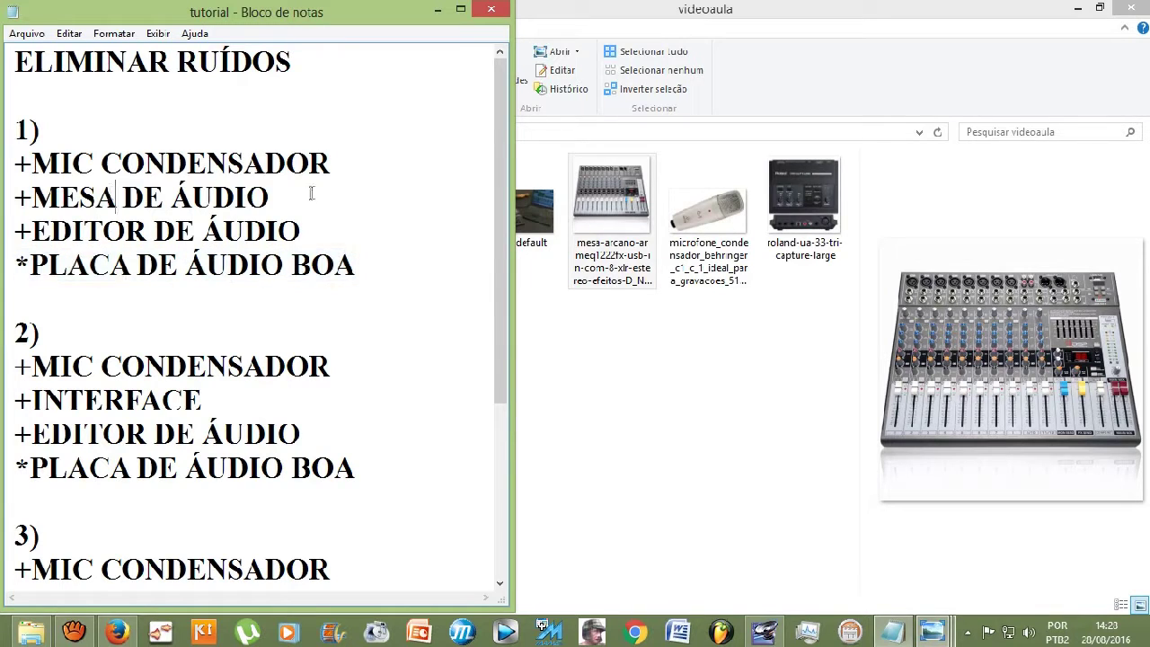
{"action": "left_click_drag", "start_coordinate": [310, 193], "coordinate": [12, 196]}
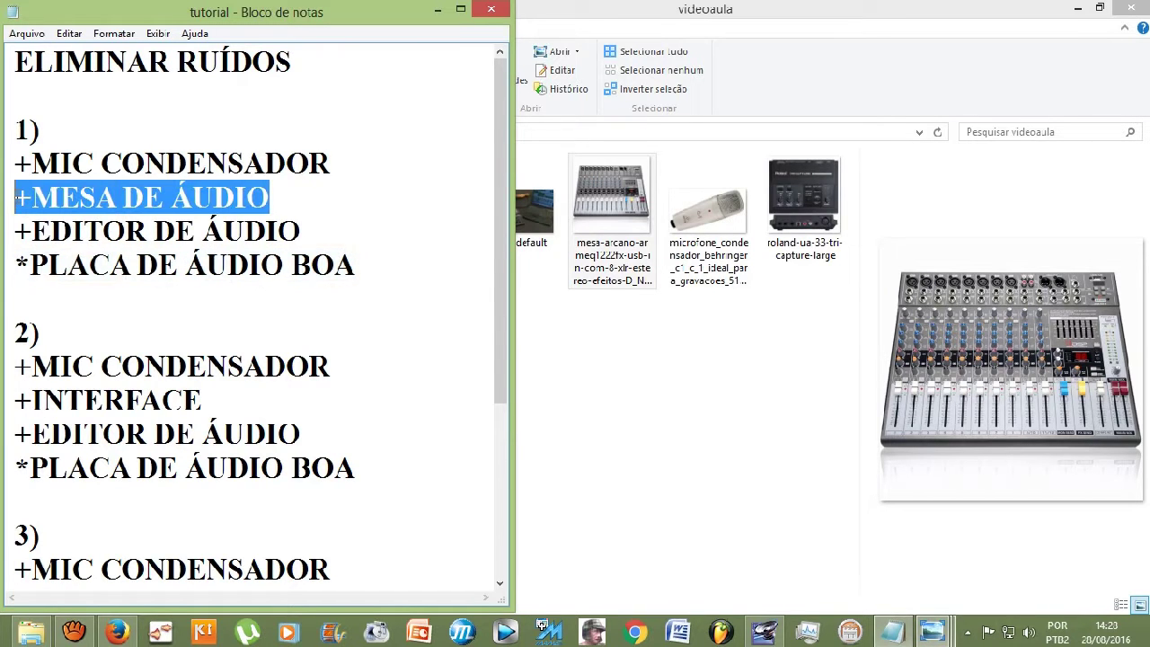
- Highlight "+MIC CONDENSADOR" in list 2 of the notes, and view the microphone and interface pictures and the audio editor
{"action": "scroll", "coordinate": [256, 272], "scroll_direction": "down", "scroll_amount": 1}
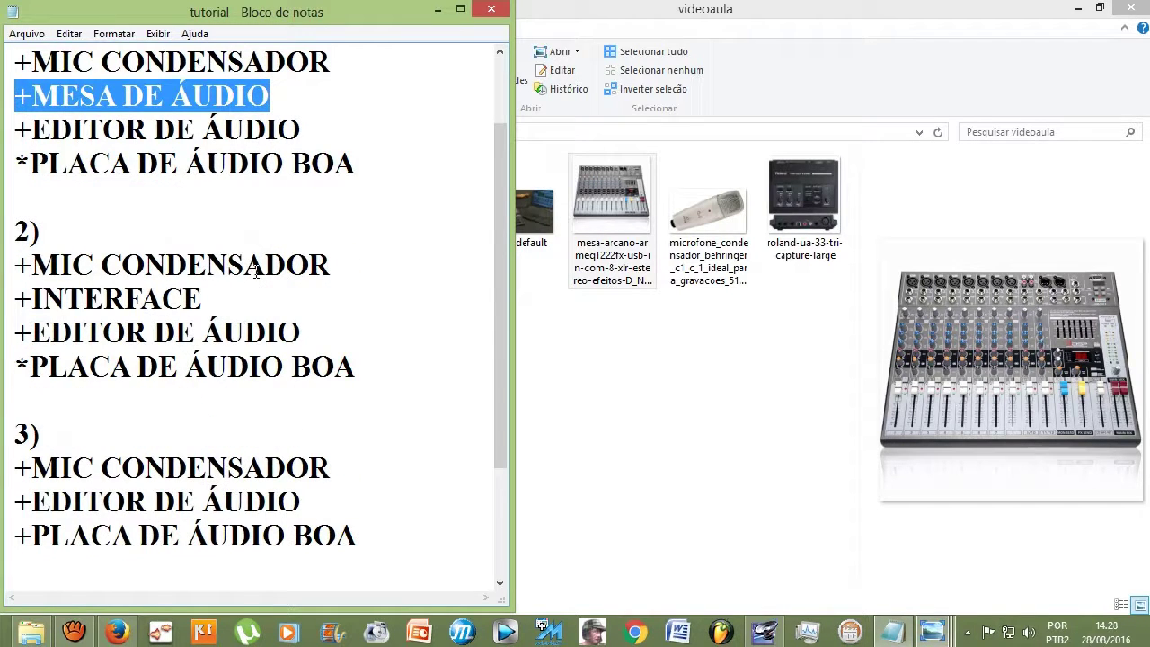
{"action": "left_click_drag", "start_coordinate": [347, 251], "coordinate": [12, 263]}
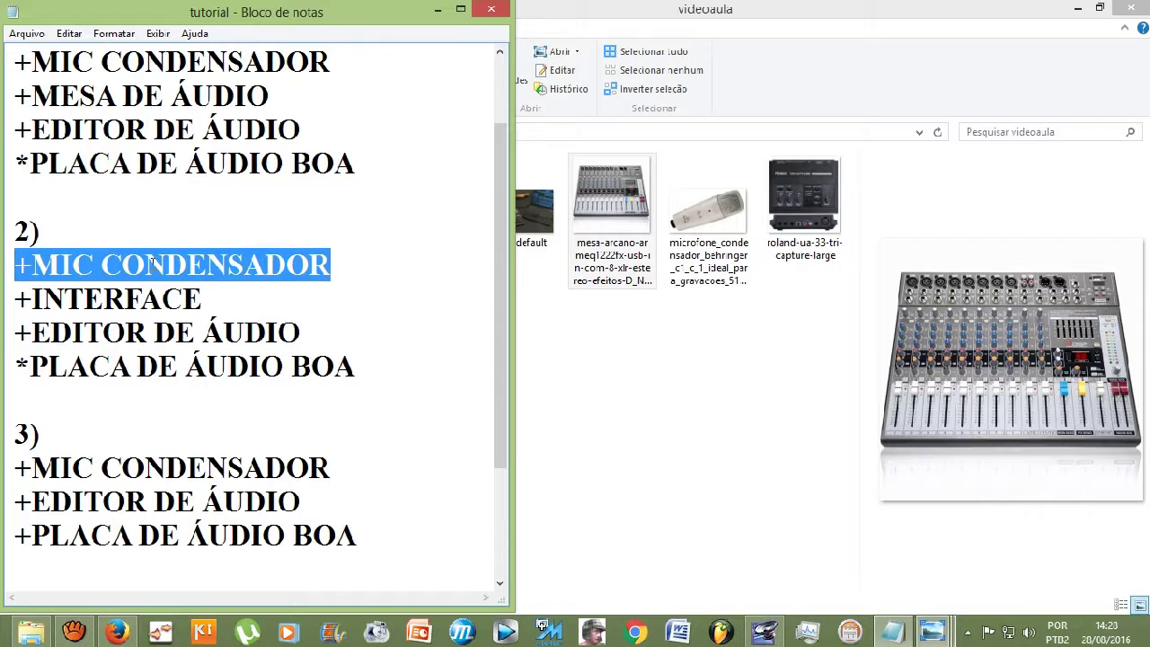
{"action": "left_click", "coordinate": [710, 220]}
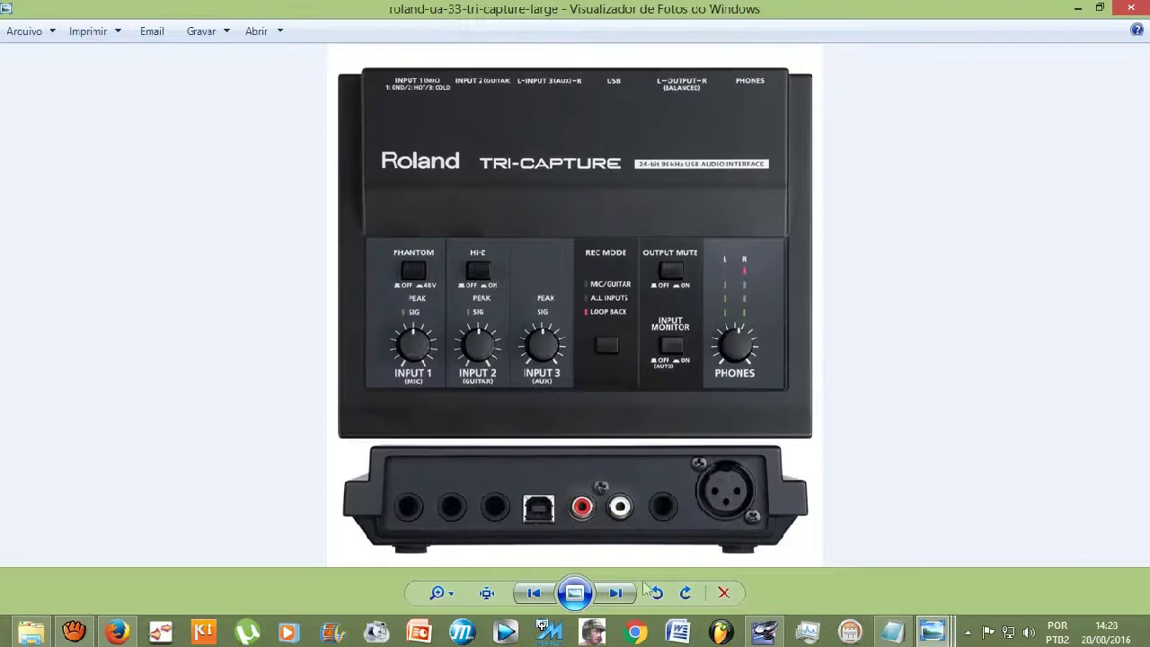
{"action": "key", "text": "alt+Tab"}
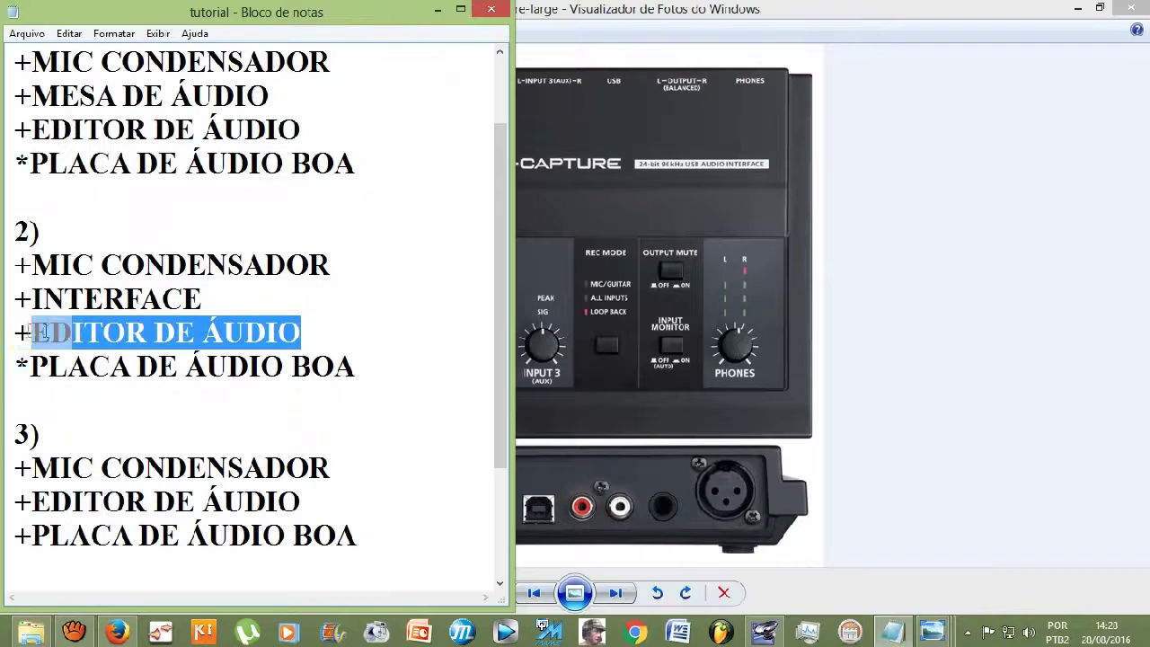
{"action": "left_click", "coordinate": [766, 633]}
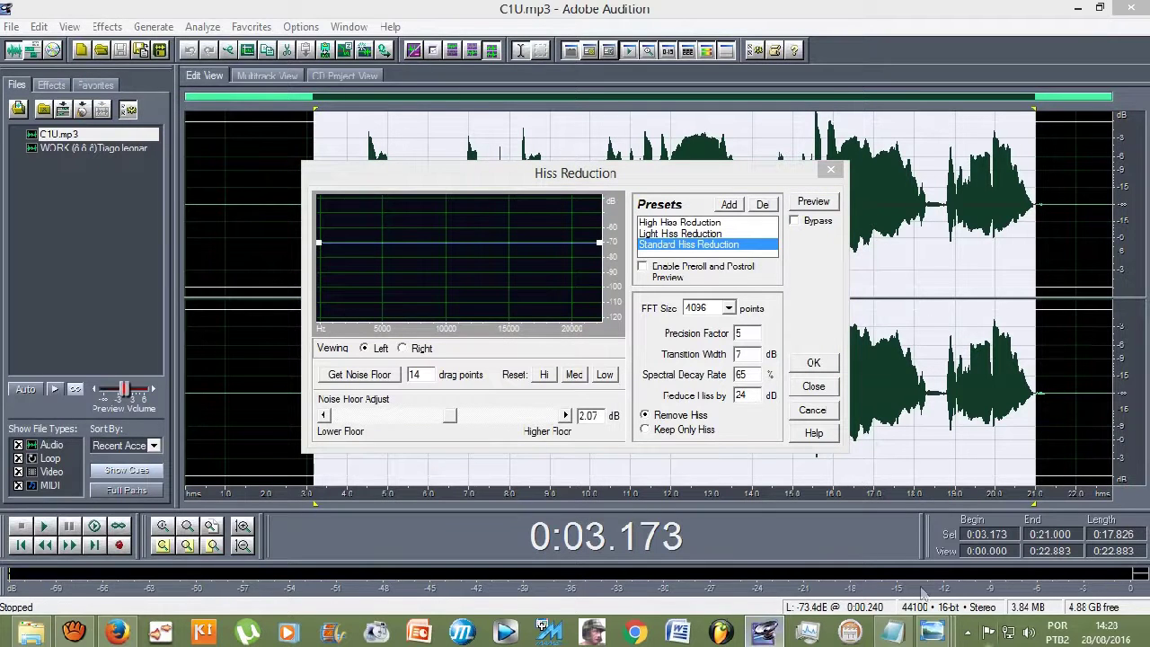
{"action": "left_click", "coordinate": [892, 631]}
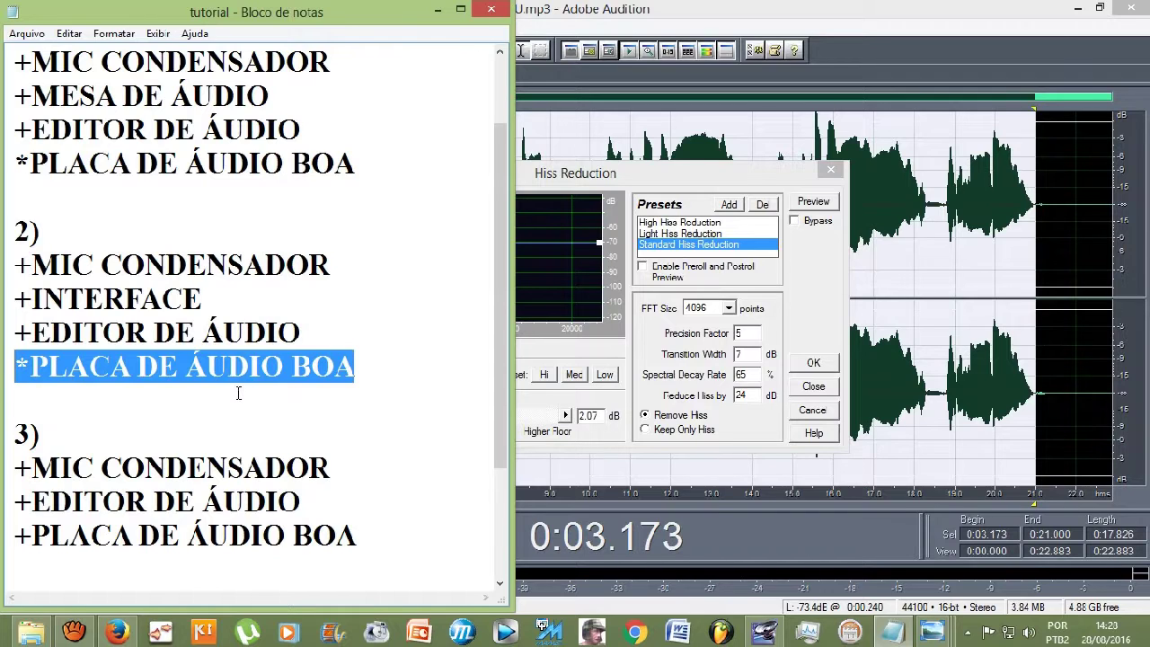
- Highlight the "*PLACA DE ÁUDIO BOA" and "+INTERFACE" lines alternately in list 2 of the notes
{"action": "left_click", "coordinate": [67, 368]}
{"action": "left_click_drag", "start_coordinate": [15, 365], "coordinate": [354, 375]}
{"action": "left_click_drag", "start_coordinate": [202, 299], "coordinate": [14, 299]}
{"action": "left_click_drag", "start_coordinate": [360, 363], "coordinate": [8, 362]}
{"action": "left_click_drag", "start_coordinate": [203, 299], "coordinate": [15, 299]}
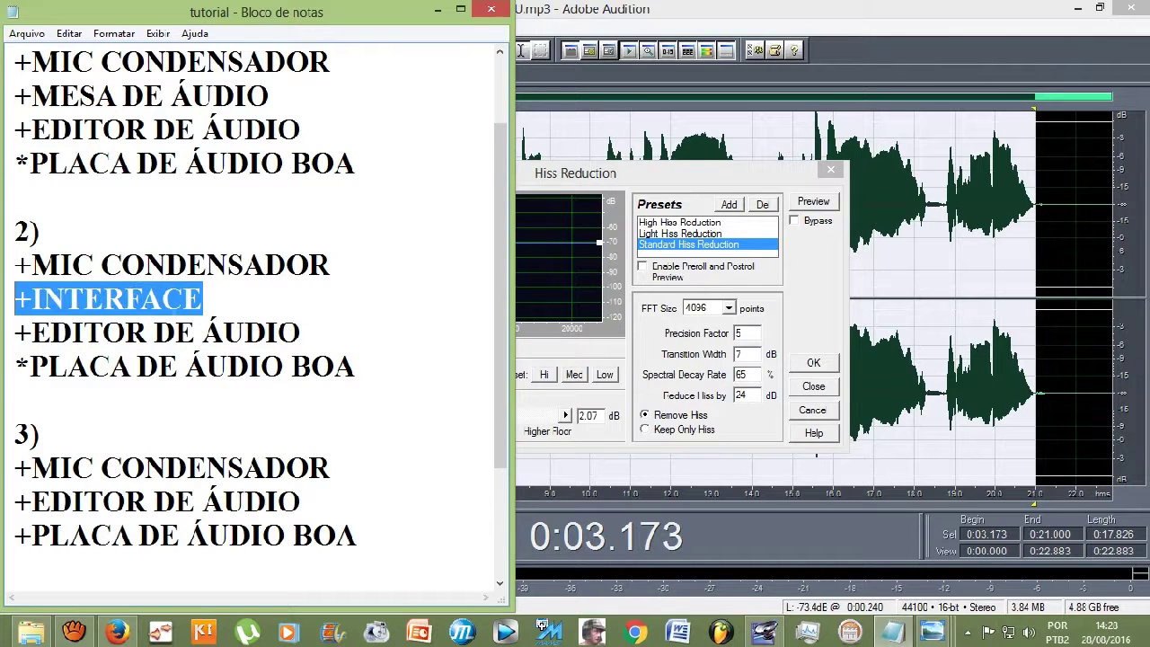
{"action": "left_click_drag", "start_coordinate": [368, 371], "coordinate": [8, 370]}
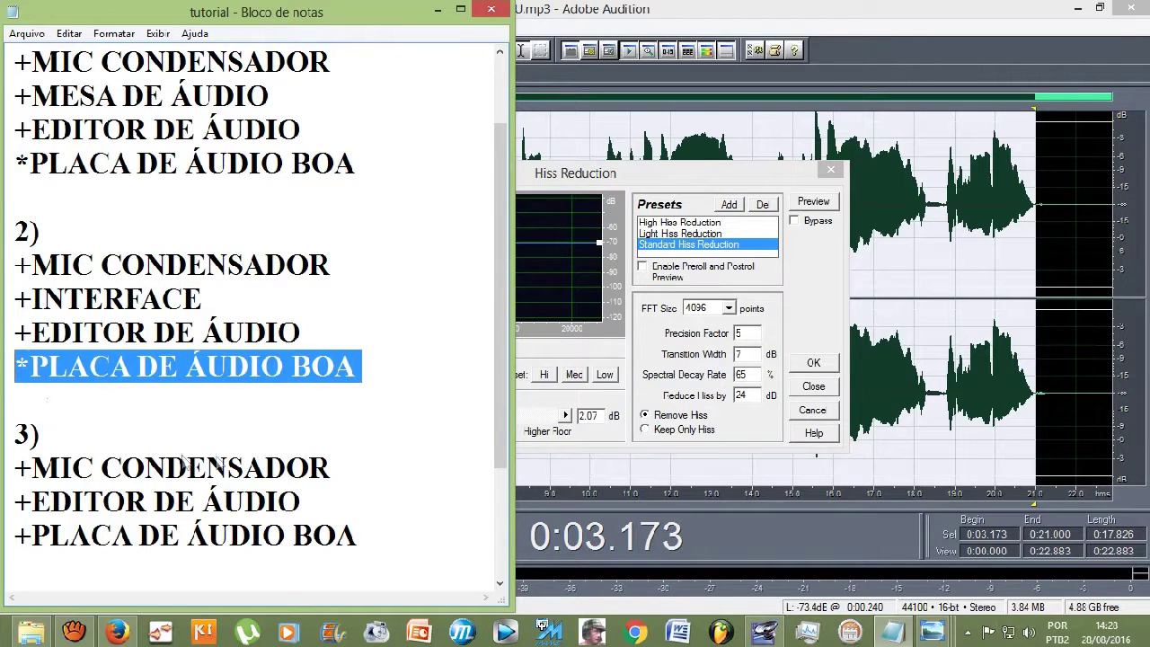
{"action": "left_click", "coordinate": [399, 359]}
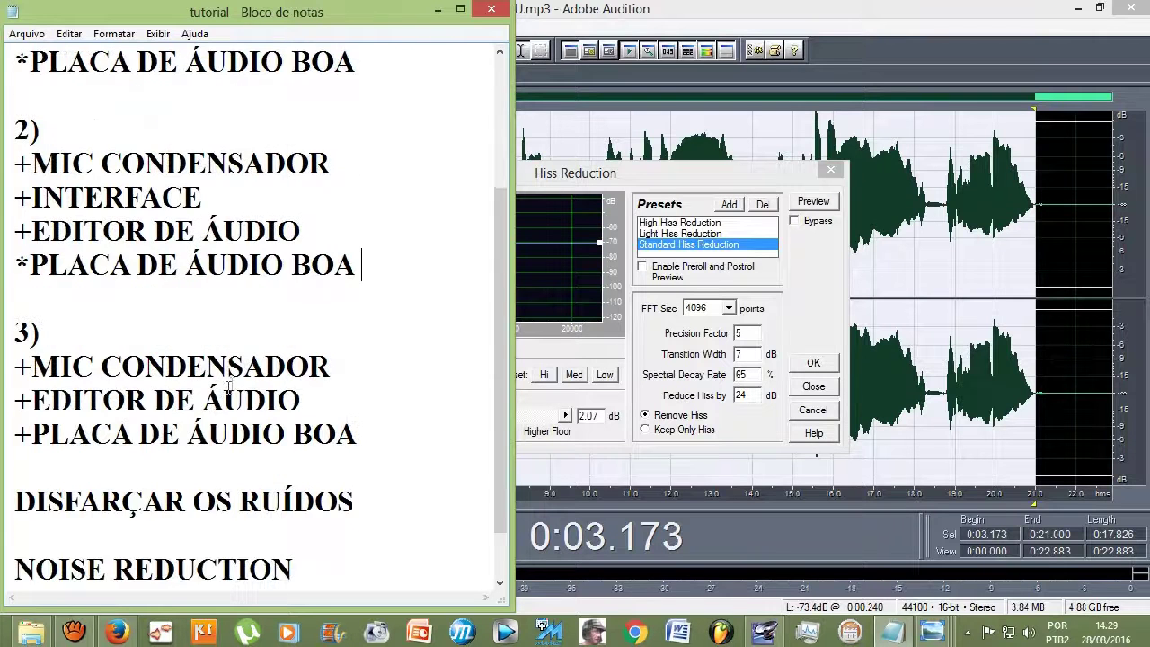
- Highlight "+MIC CONDENSADOR", "+EDITOR DE ÁUDIO" and "+PLACA DE ÁUDIO BOA" one by one in list 3 of the notes
{"action": "scroll", "coordinate": [366, 295], "scroll_direction": "down", "scroll_amount": 1}
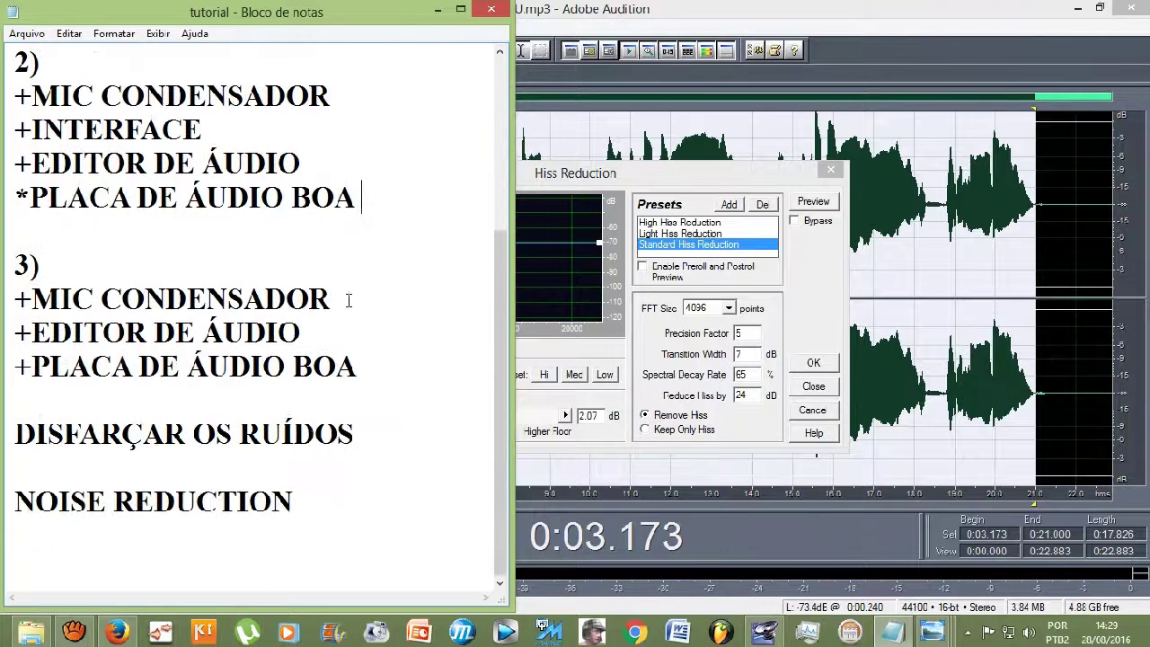
{"action": "left_click_drag", "start_coordinate": [333, 298], "coordinate": [9, 293]}
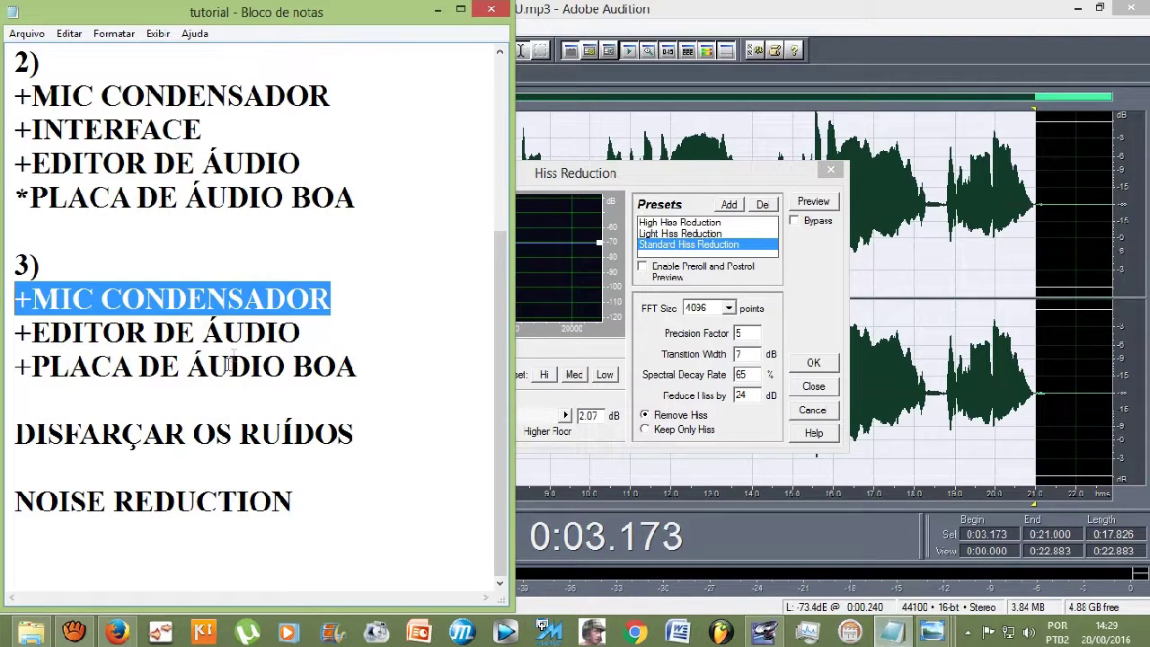
{"action": "left_click", "coordinate": [330, 330]}
{"action": "left_click_drag", "start_coordinate": [330, 330], "coordinate": [10, 332]}
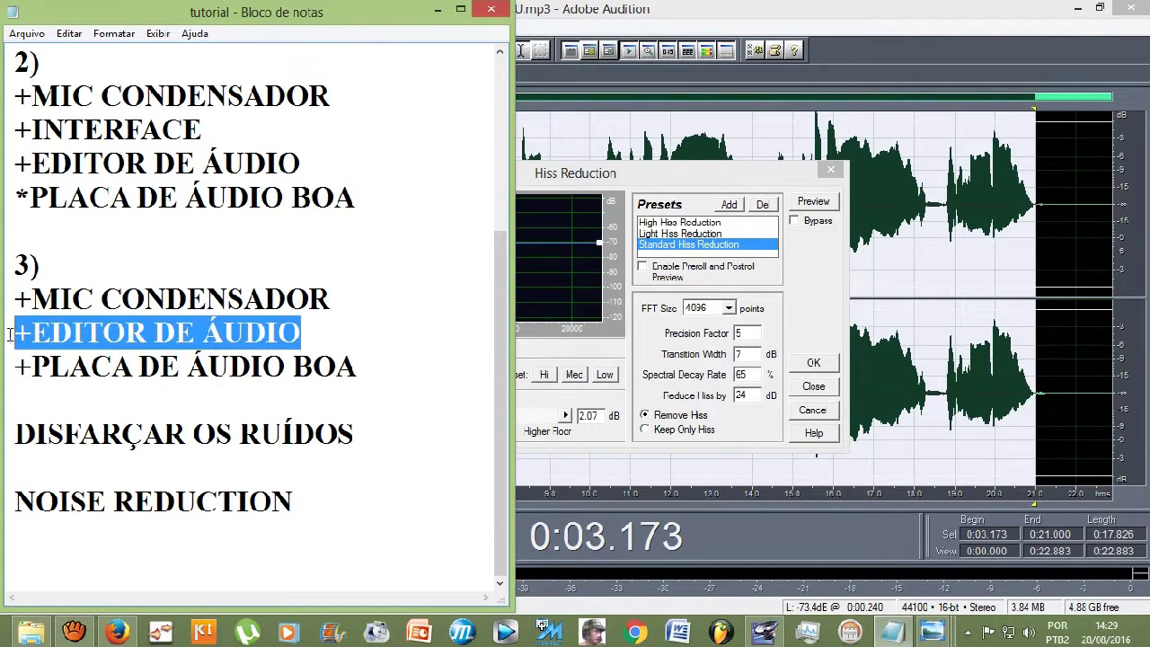
{"action": "left_click_drag", "start_coordinate": [355, 368], "coordinate": [13, 368]}
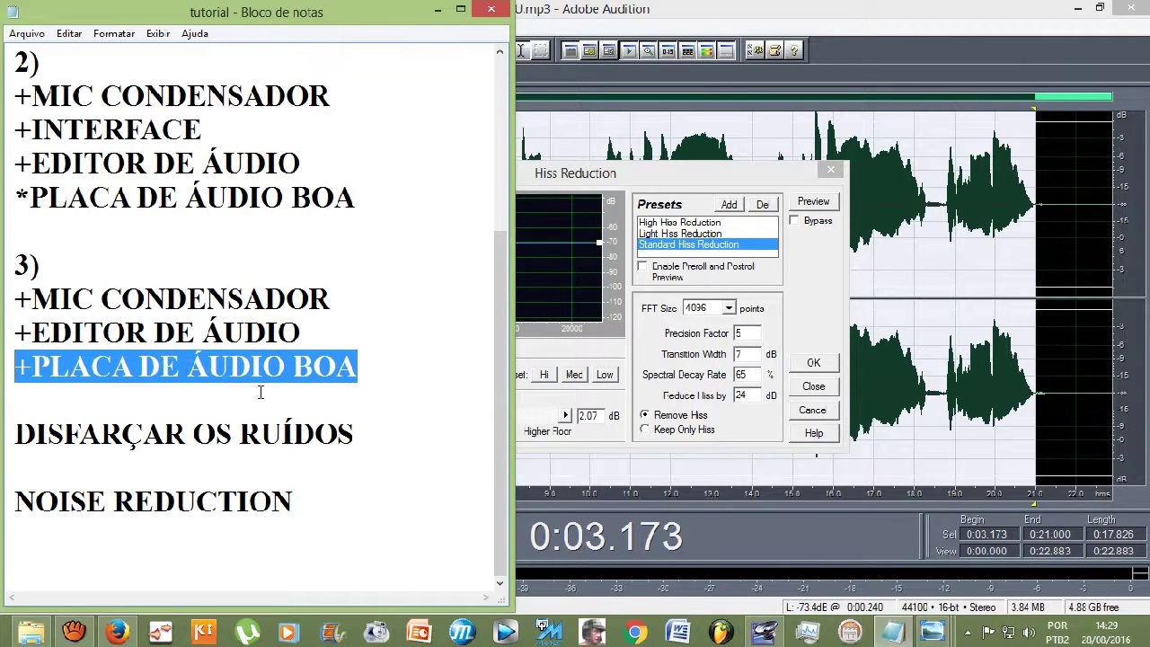
{"action": "left_click", "coordinate": [371, 382]}
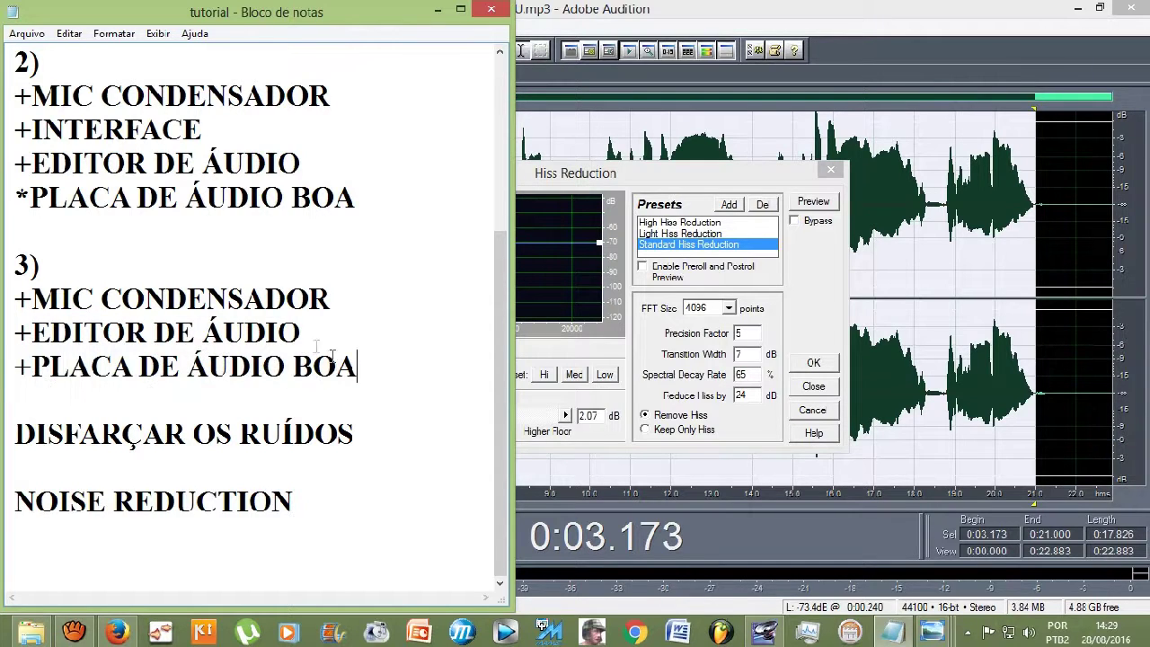
- Highlight "+INTERFACE" in list 2, "+MESA DE ÁUDIO" in list 1 and "+PLACA DE ÁUDIO BOA" in list 3 for comparison
{"action": "left_click_drag", "start_coordinate": [203, 129], "coordinate": [15, 129]}
{"action": "scroll", "coordinate": [183, 205], "scroll_direction": "up", "scroll_amount": 3}
{"action": "left_click_drag", "start_coordinate": [316, 197], "coordinate": [15, 198]}
{"action": "scroll", "coordinate": [334, 296], "scroll_direction": "down", "scroll_amount": 3}
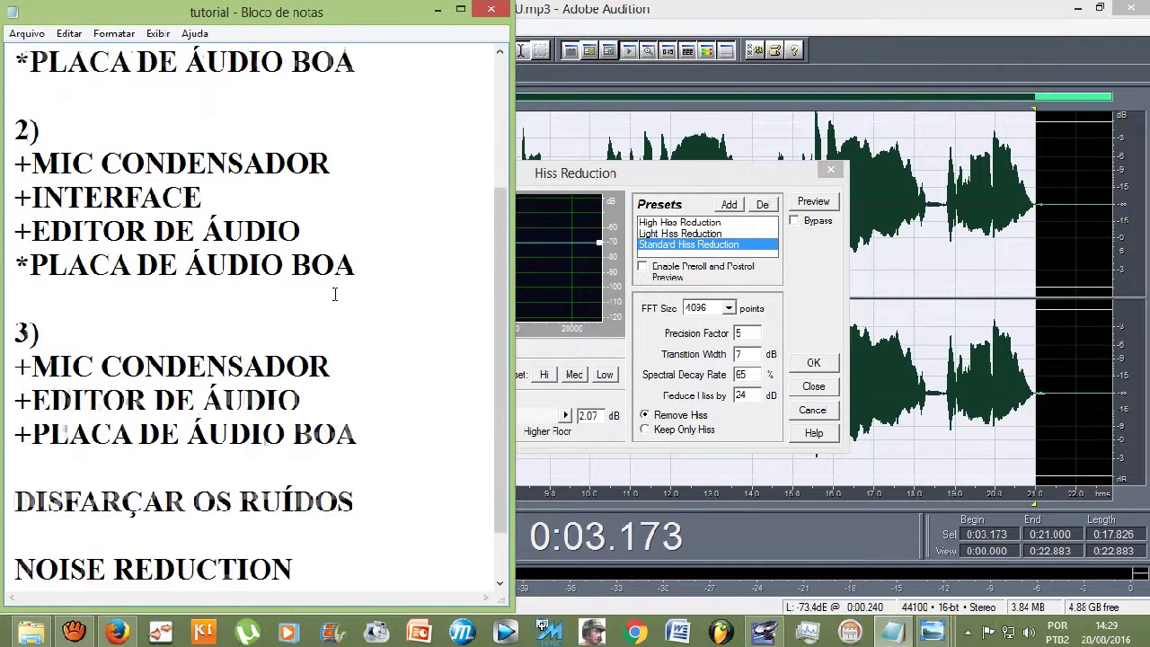
{"action": "left_click_drag", "start_coordinate": [388, 365], "coordinate": [14, 366]}
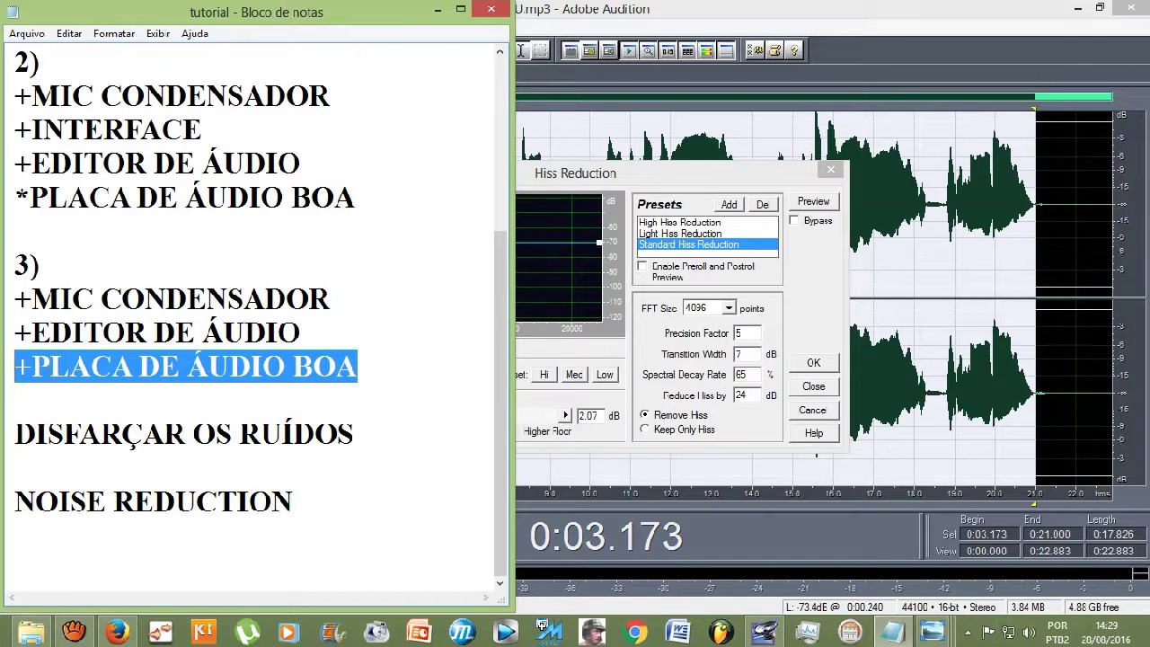
{"action": "left_click", "coordinate": [417, 384]}
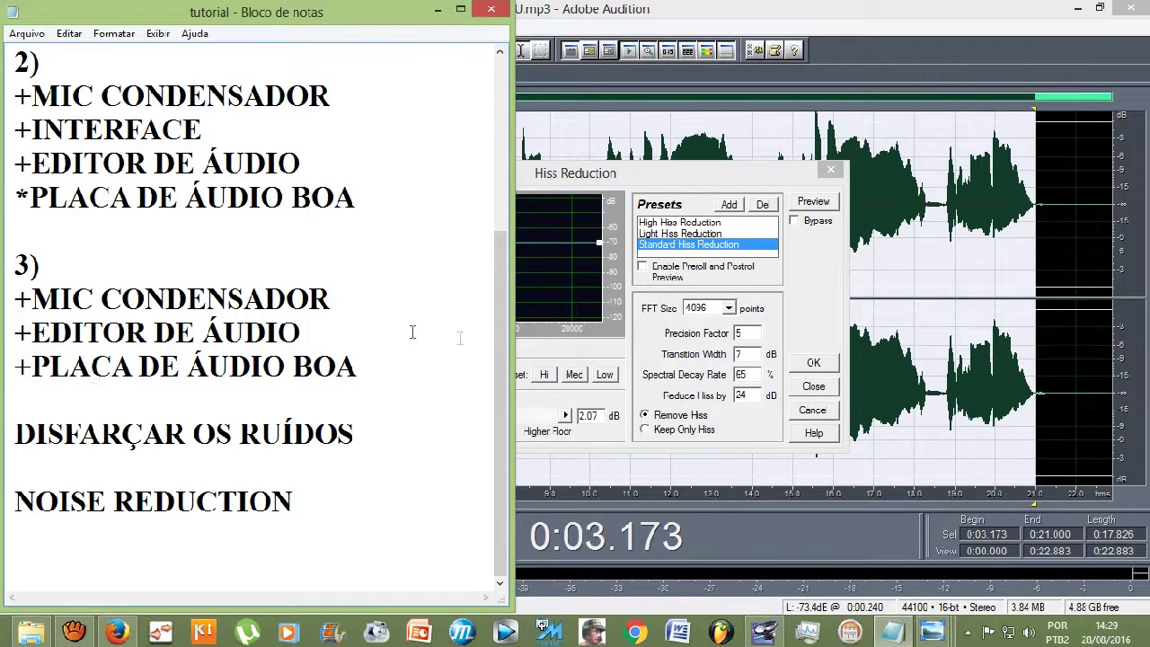
- Highlight the list 3 sound card line, "DISFARÇAR OS RUÍDOS" and "NOISE REDUCTION" in the notes, and switch back to Adobe Audition
{"action": "left_click_drag", "start_coordinate": [363, 368], "coordinate": [14, 368]}
{"action": "left_click_drag", "start_coordinate": [357, 439], "coordinate": [75, 405]}
{"action": "left_click_drag", "start_coordinate": [296, 501], "coordinate": [14, 501]}
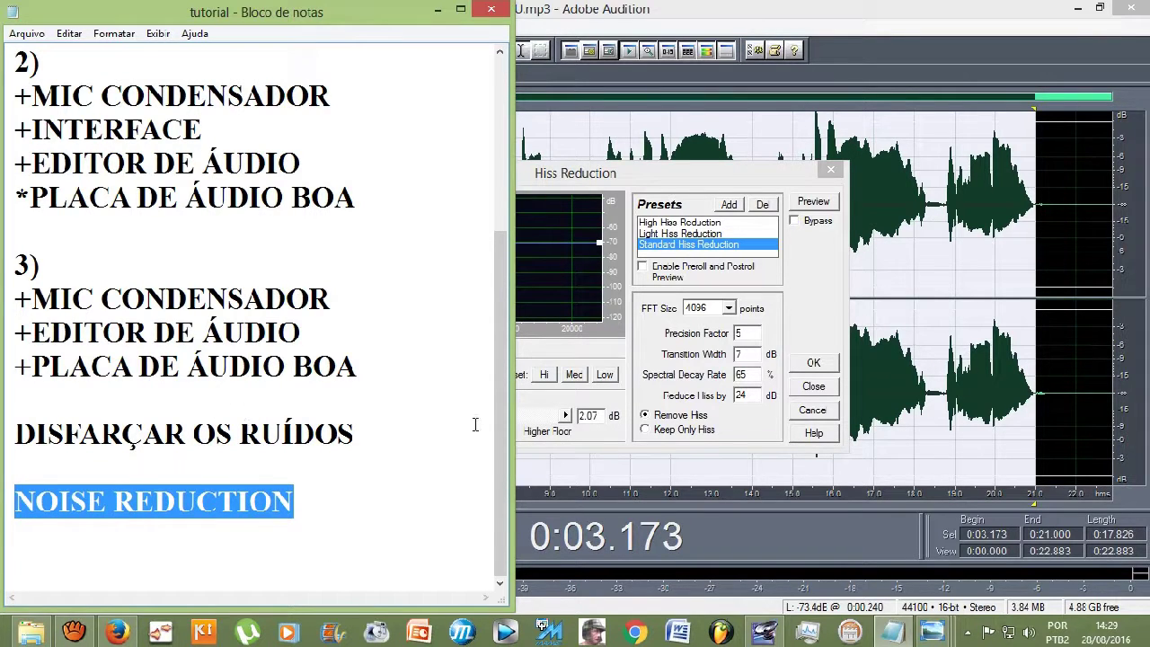
{"action": "left_click", "coordinate": [677, 11]}
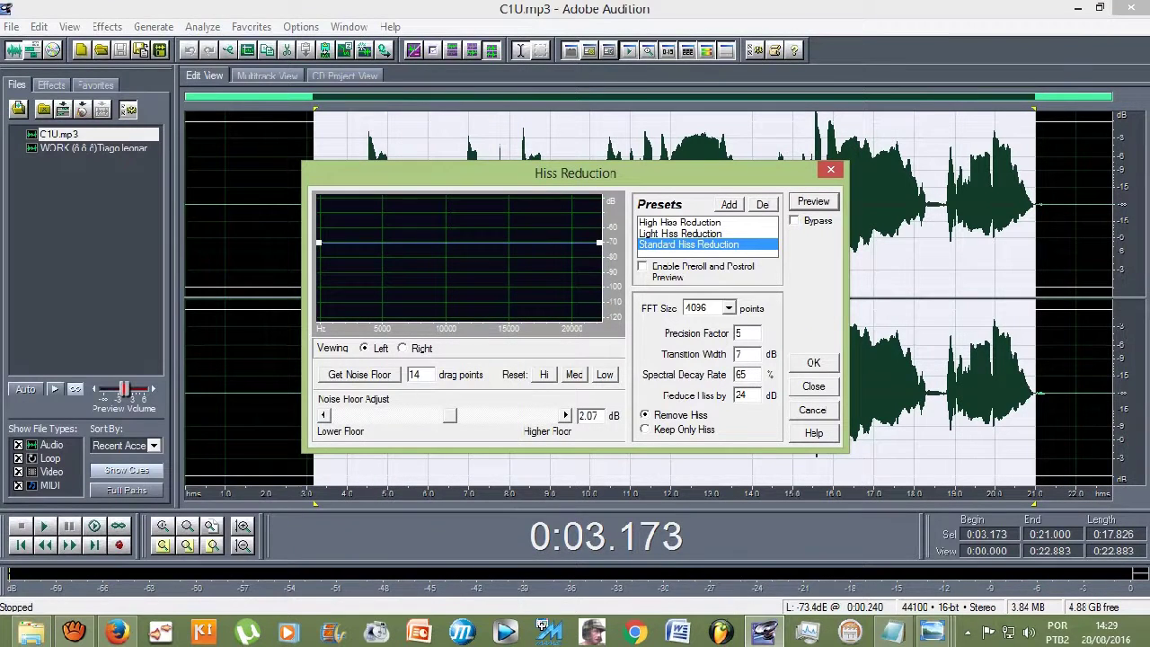